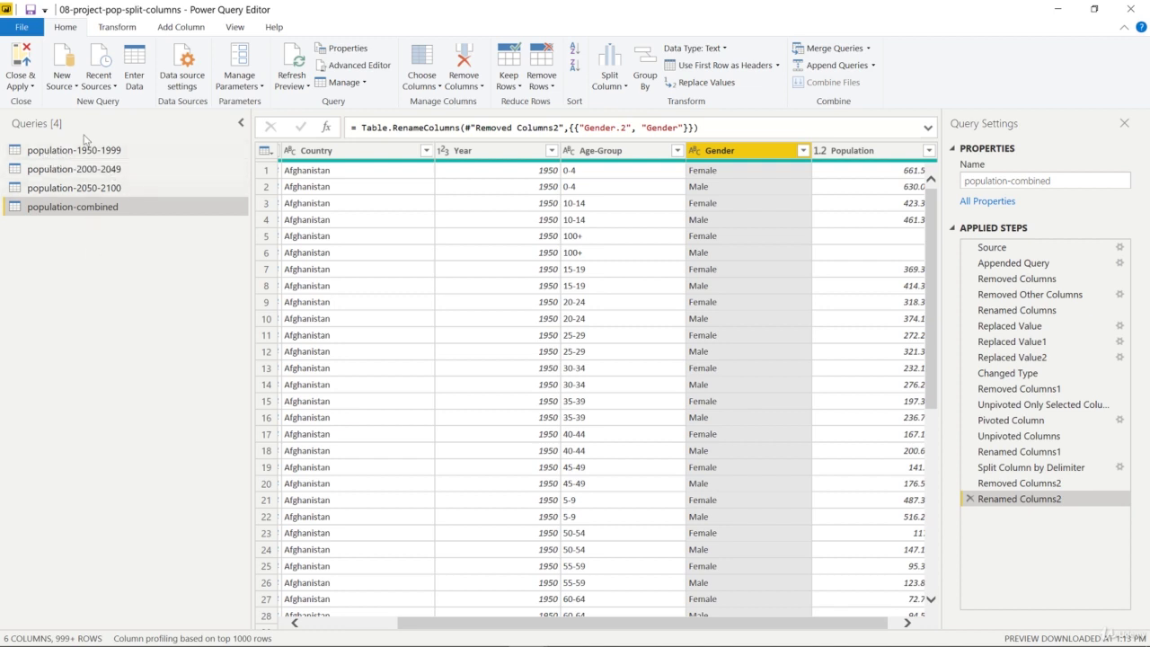
Create a new query group named "Initial Queries".
{"action": "right_click", "coordinate": [87, 270]}
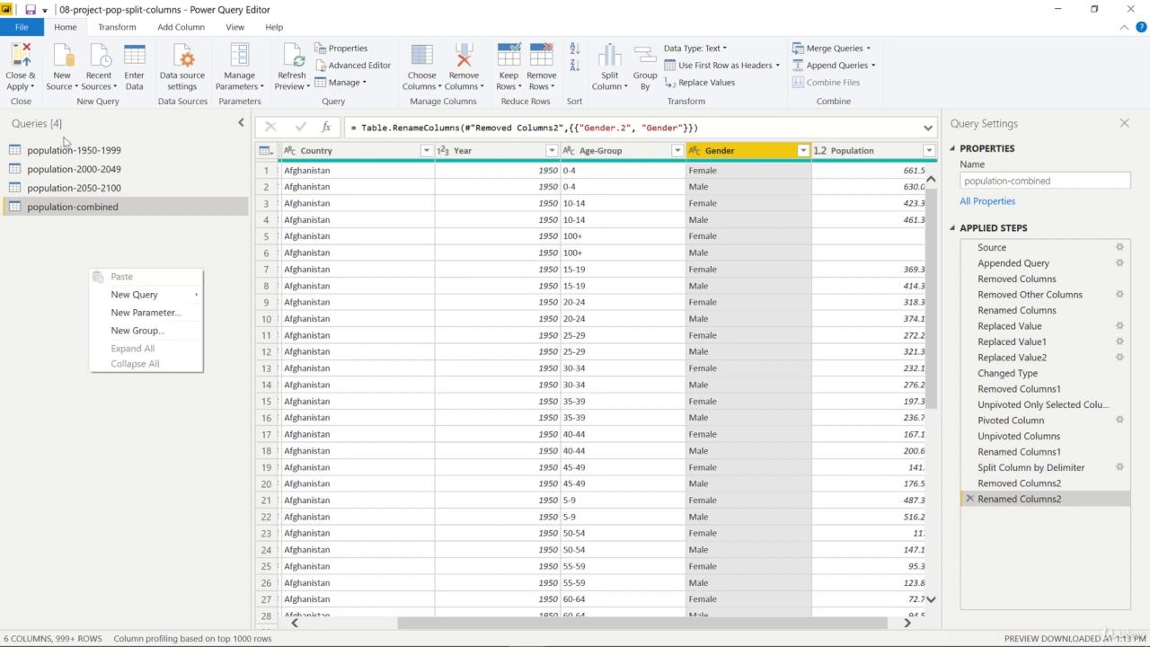
{"action": "left_click", "coordinate": [135, 330]}
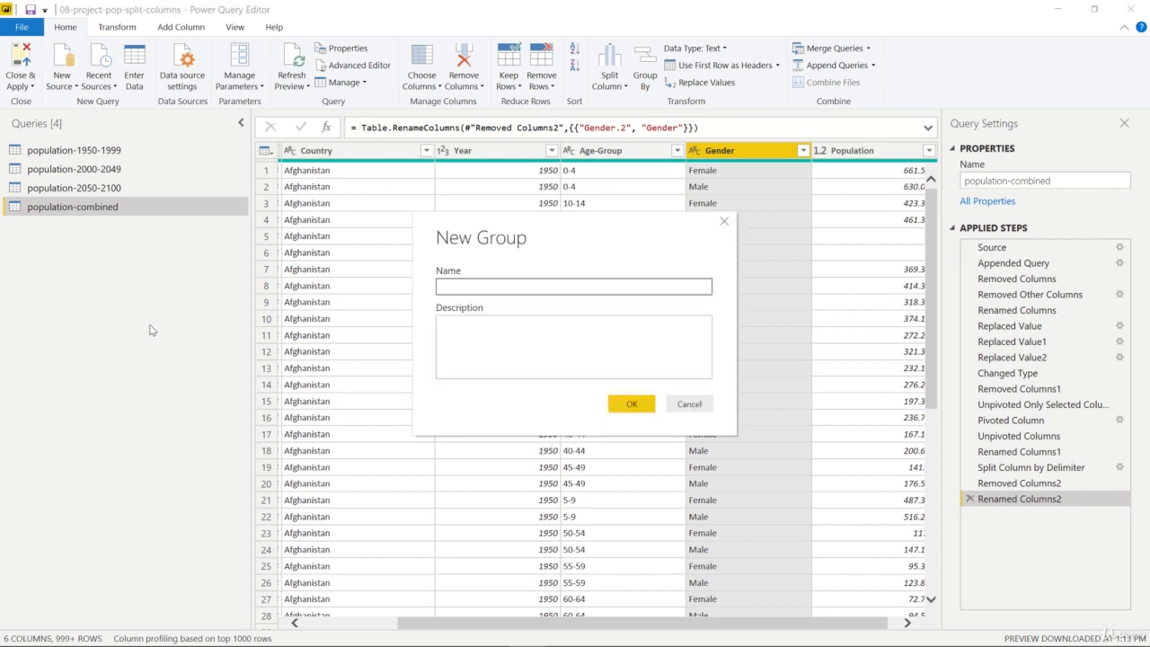
{"action": "type", "text": "Initi"}
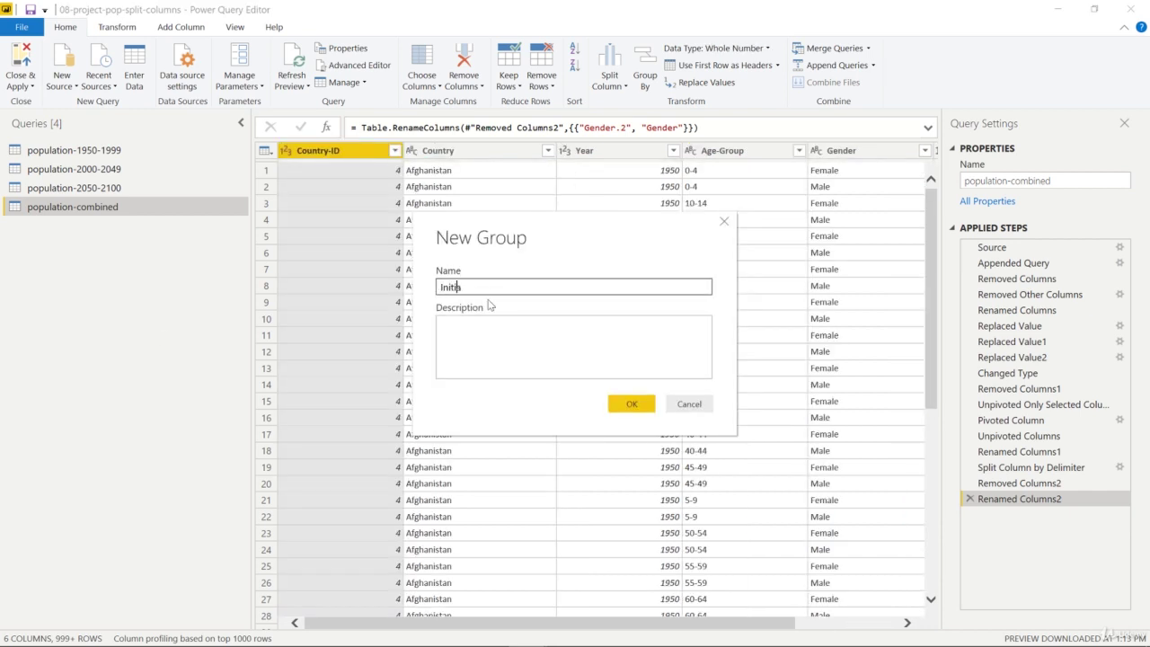
{"action": "type", "text": "al Queries"}
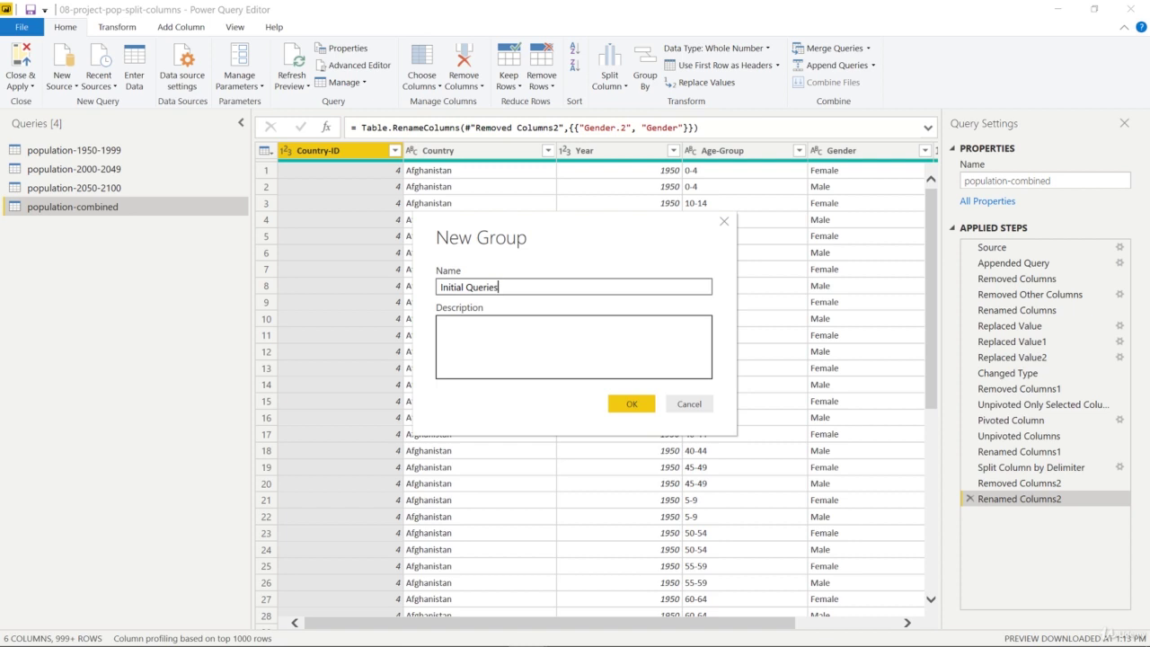
{"action": "left_click", "coordinate": [622, 411]}
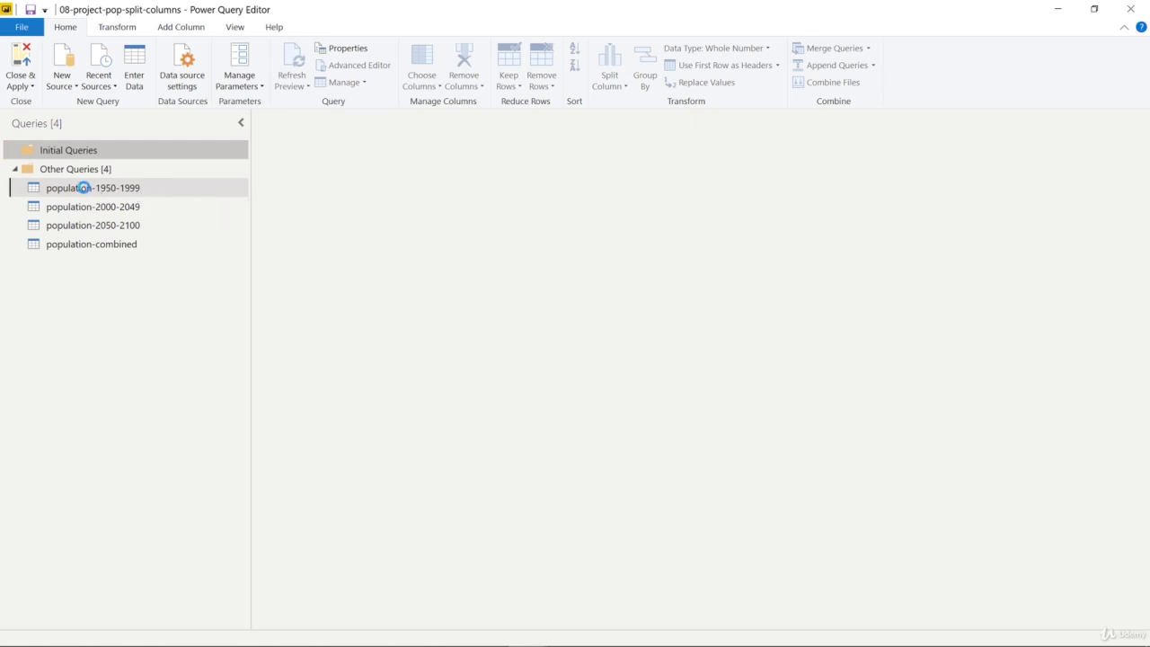
Move the population-1950-1999 and population-2000-2049 queries into the Initial Queries group.
{"action": "left_click_drag", "start_coordinate": [84, 188], "coordinate": [67, 154]}
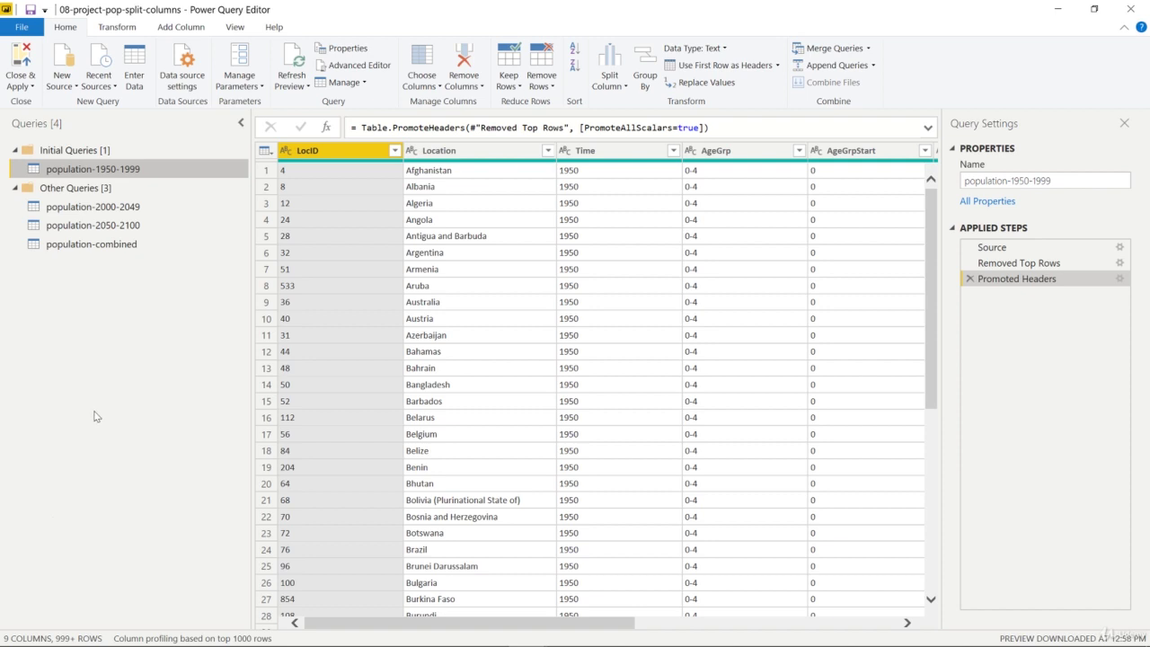
{"action": "left_click", "coordinate": [111, 209]}
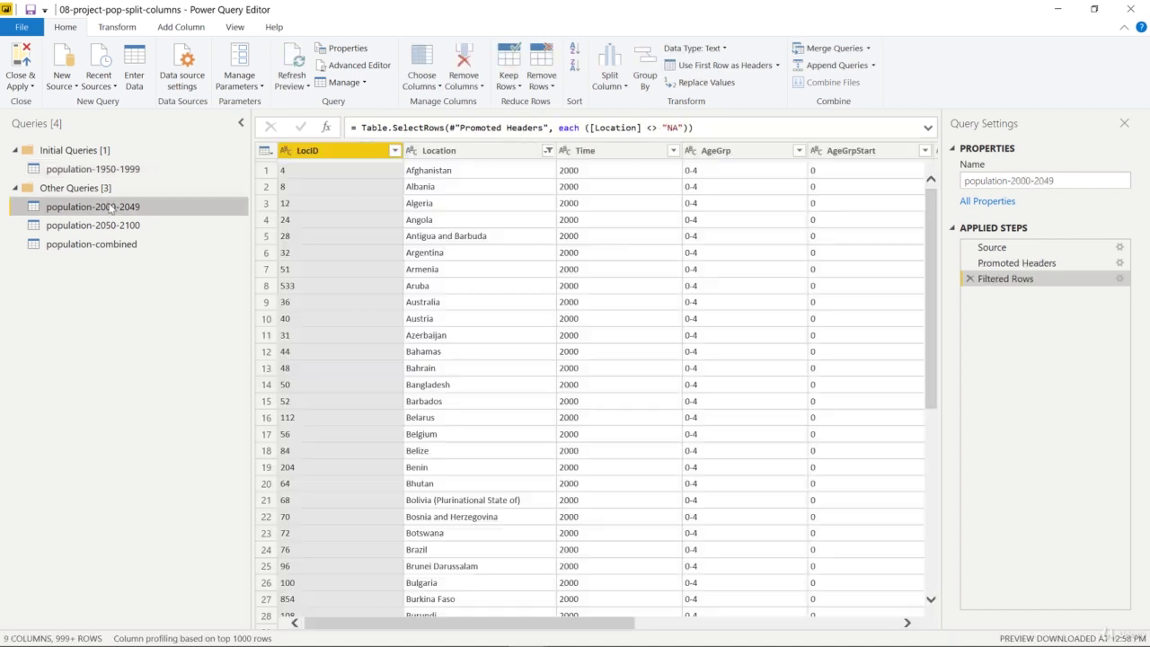
{"action": "right_click", "coordinate": [112, 208]}
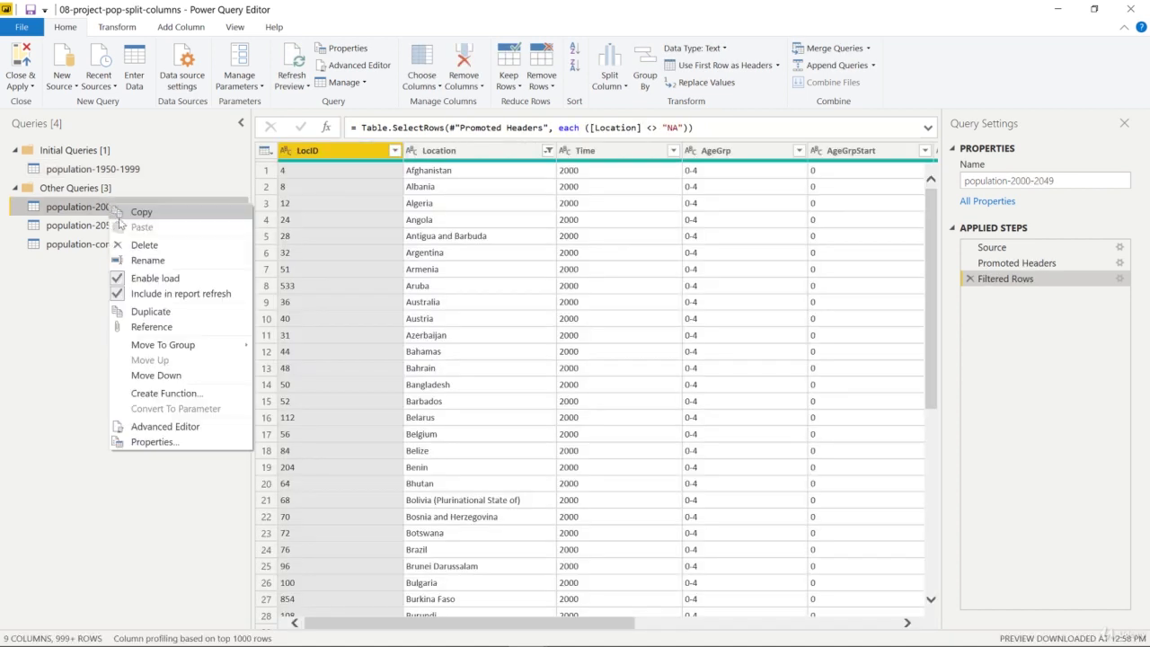
{"action": "mouse_move", "coordinate": [179, 349]}
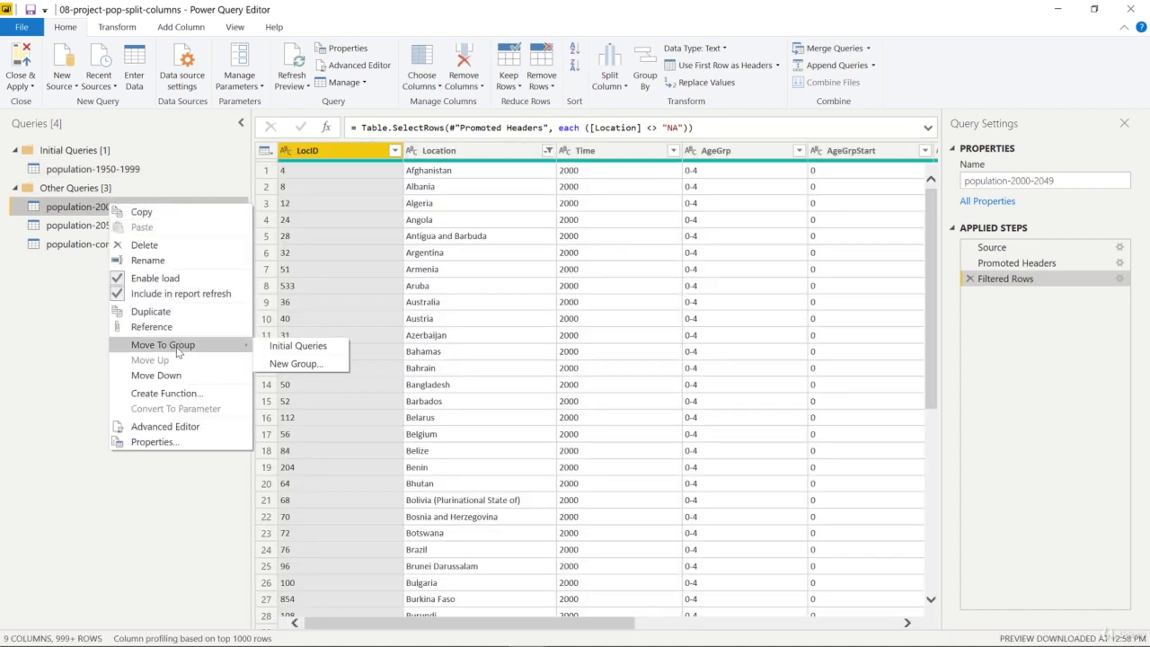
{"action": "left_click", "coordinate": [282, 347]}
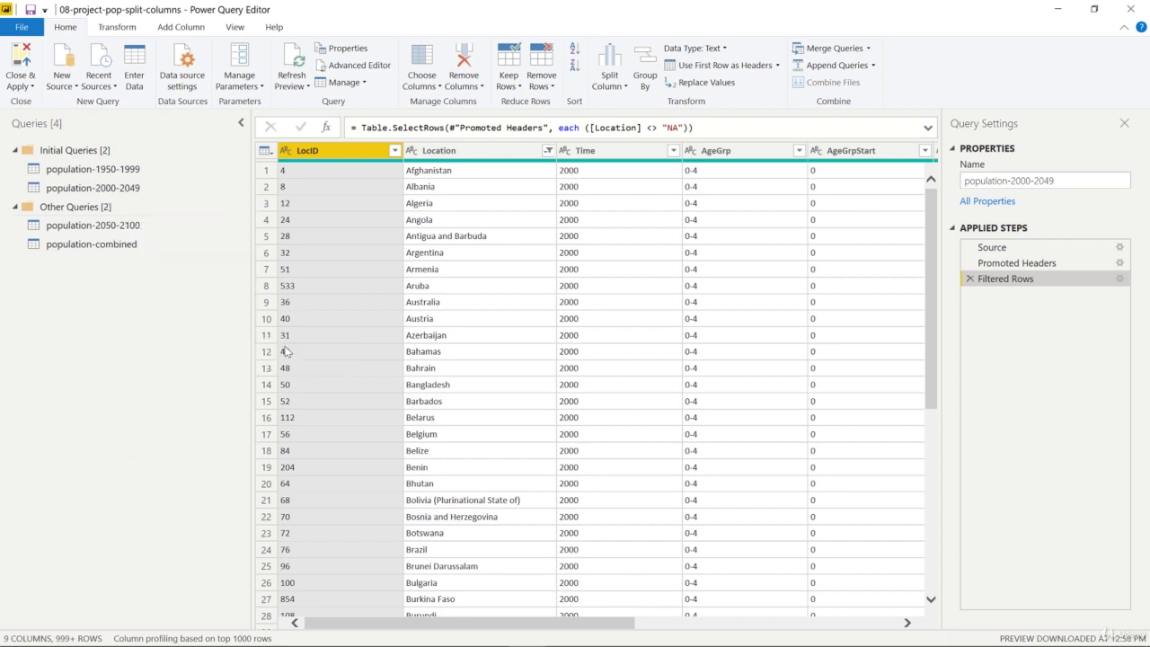
Move the population-2050-2100 and population-combined queries together into the Initial Queries group.
{"action": "left_click", "coordinate": [136, 230]}
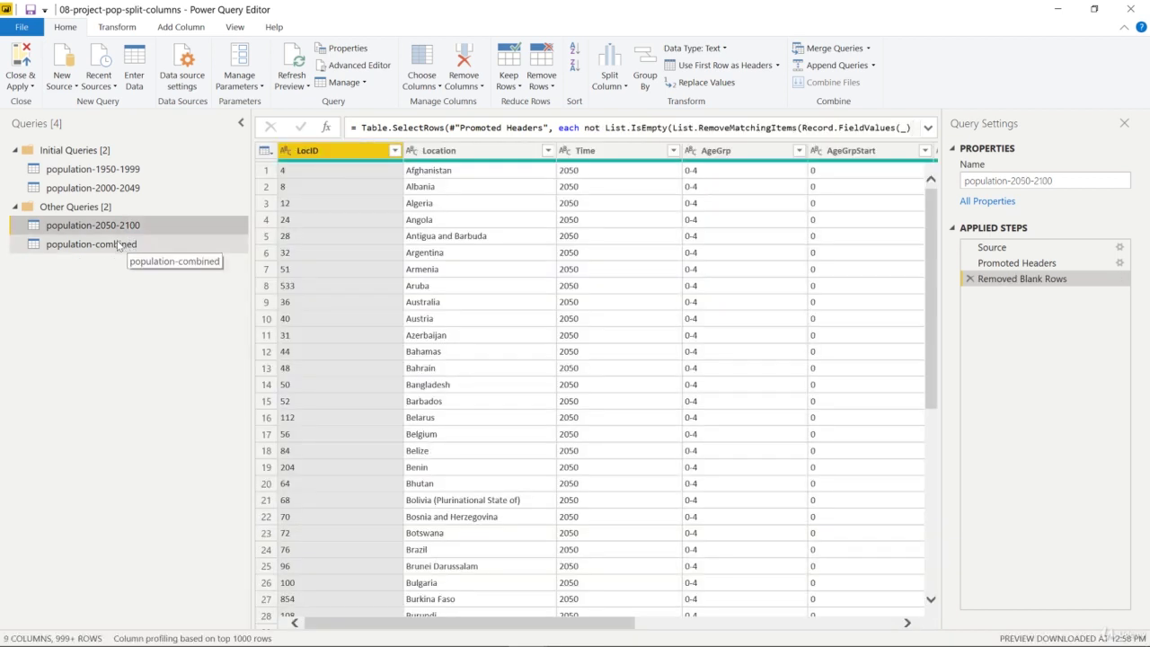
{"action": "left_click", "coordinate": [119, 246], "text": "ctrl"}
{"action": "left_click_drag", "start_coordinate": [120, 246], "coordinate": [106, 194]}
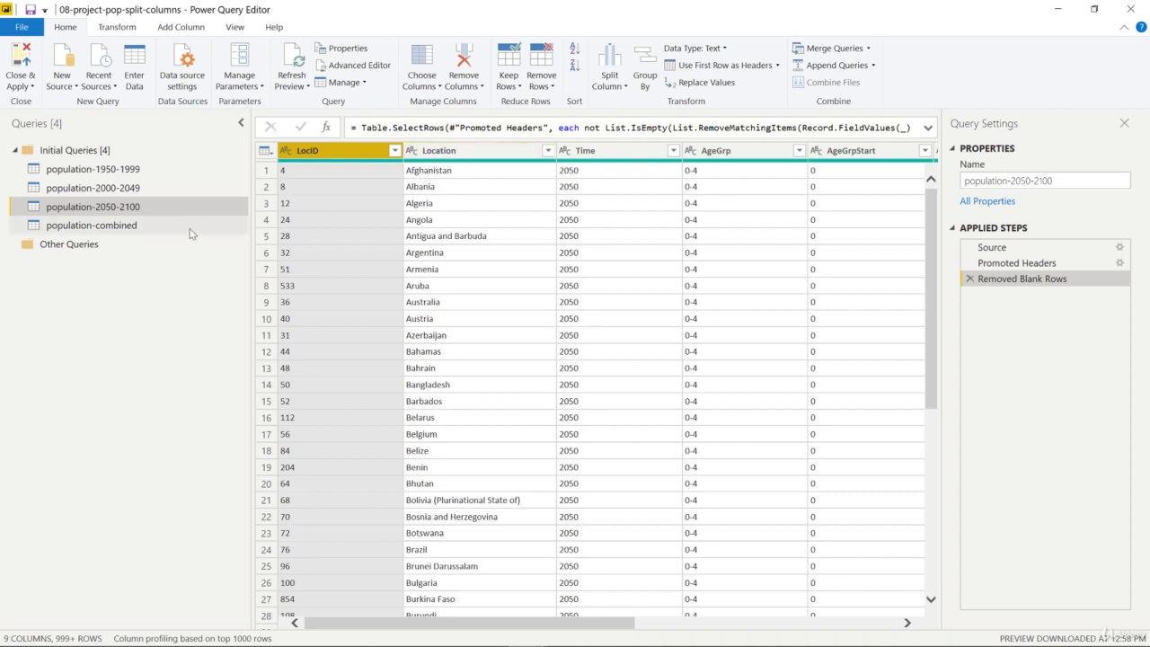
In the population-combined query, place the Gender column between the Year and Age-Group columns.
{"action": "left_click", "coordinate": [135, 224]}
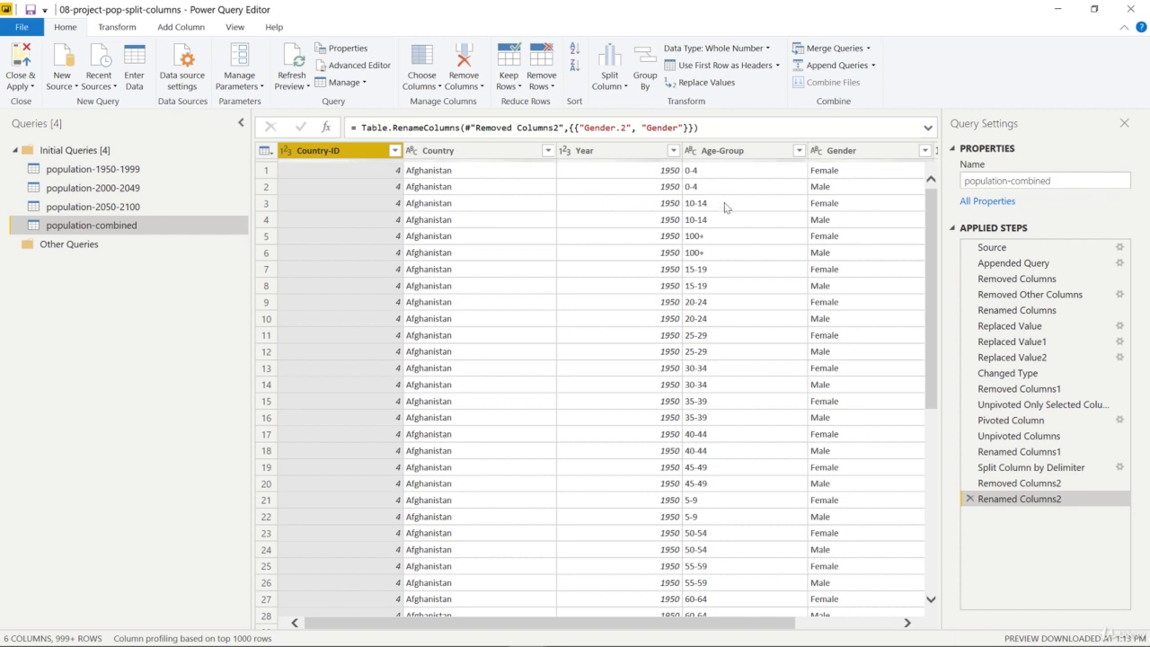
{"action": "left_click", "coordinate": [850, 154]}
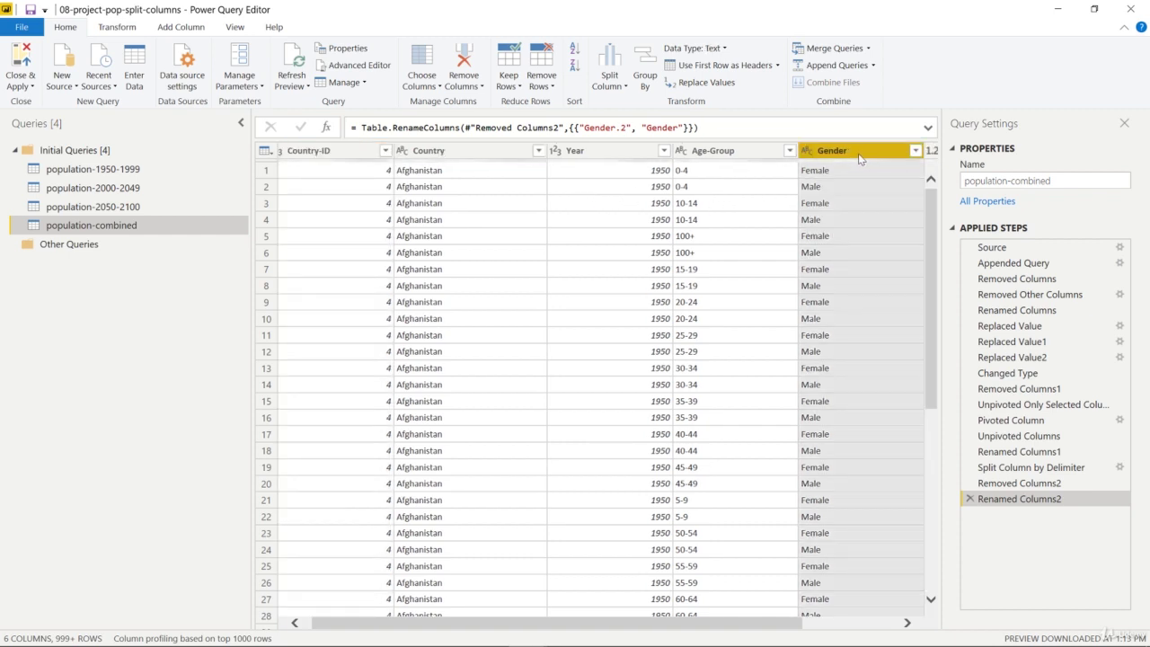
{"action": "left_click_drag", "start_coordinate": [856, 159], "coordinate": [742, 152]}
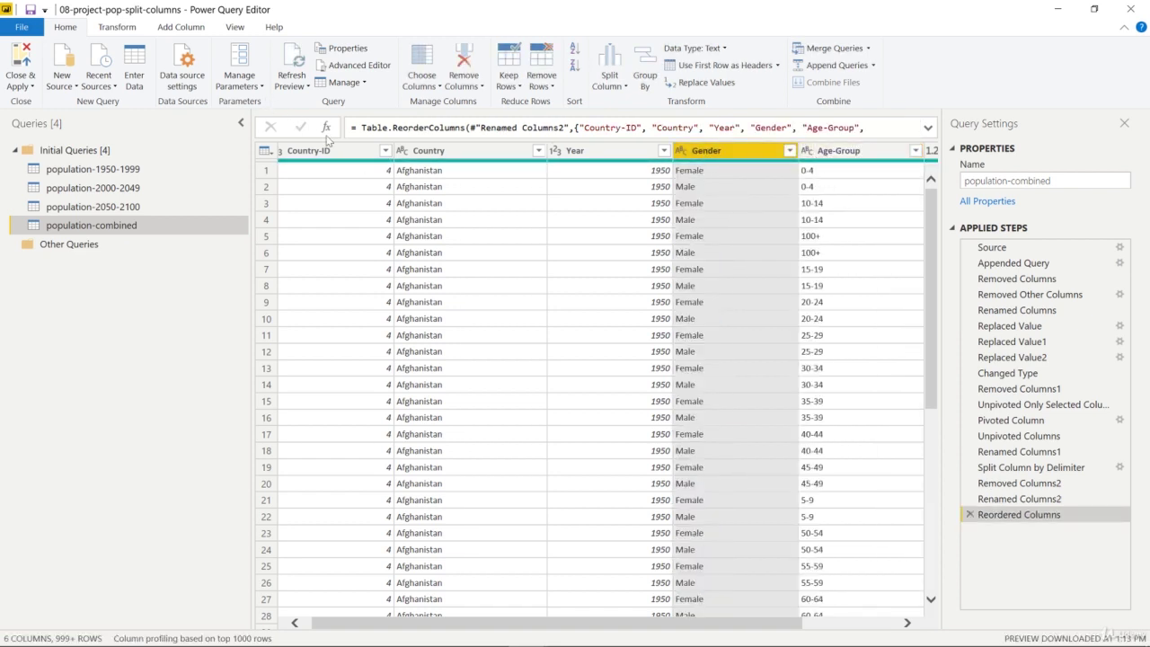
Use the Move command to shift the Gender column past Age-Group and back in front of it.
{"action": "left_click", "coordinate": [117, 28]}
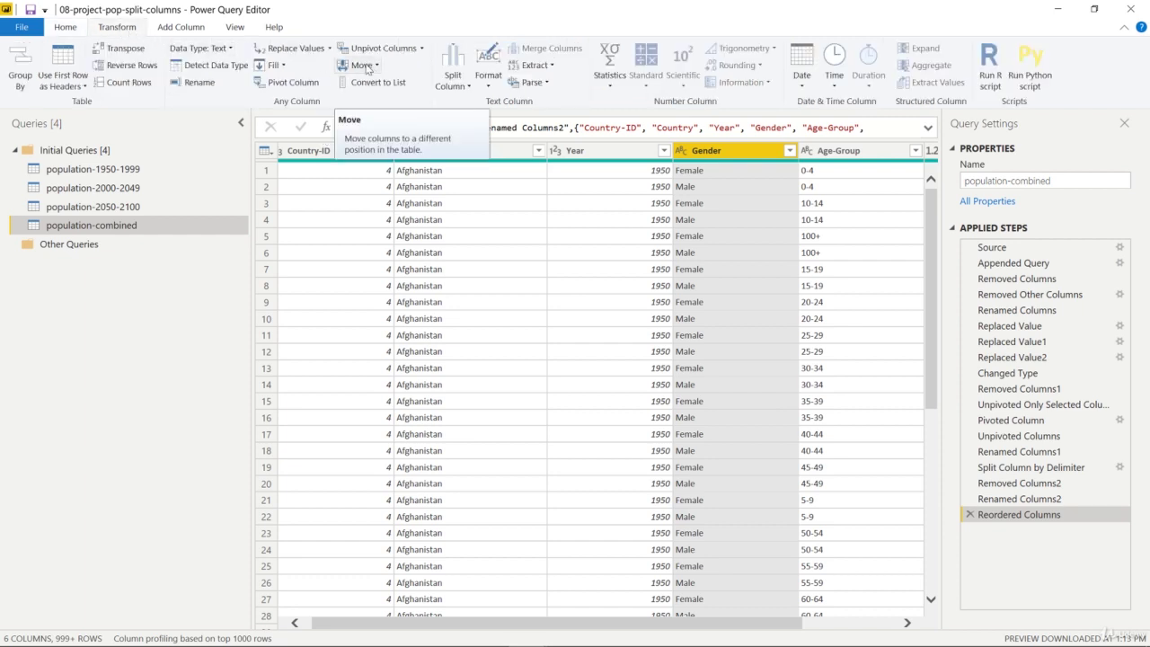
{"action": "left_click", "coordinate": [368, 67]}
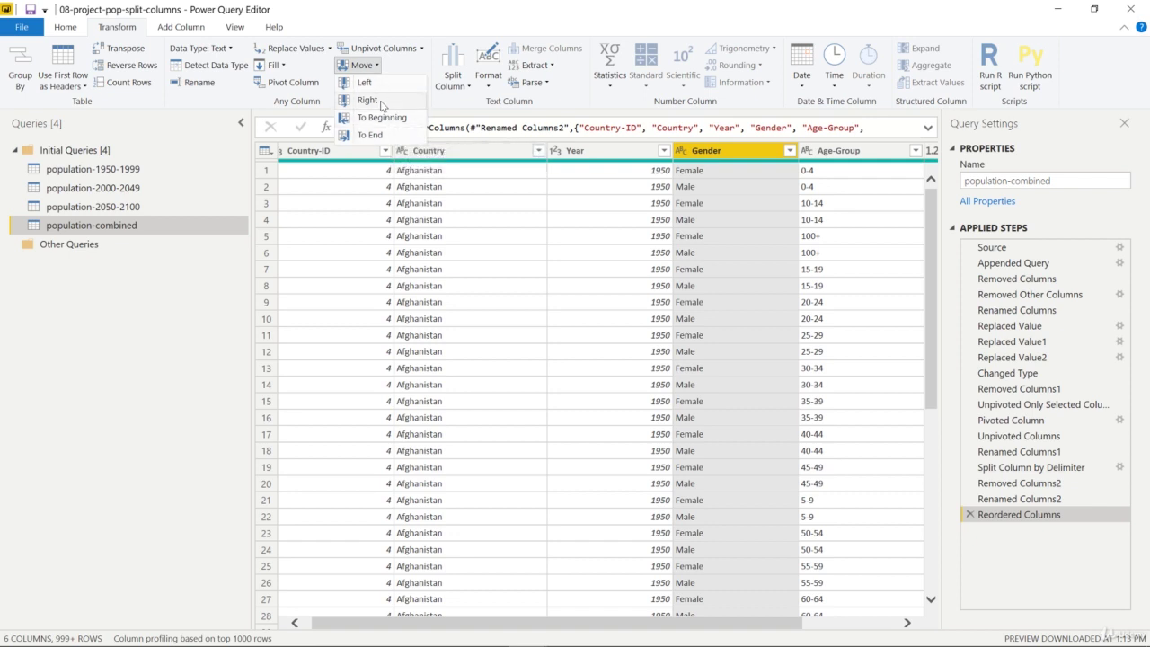
{"action": "left_click", "coordinate": [383, 101]}
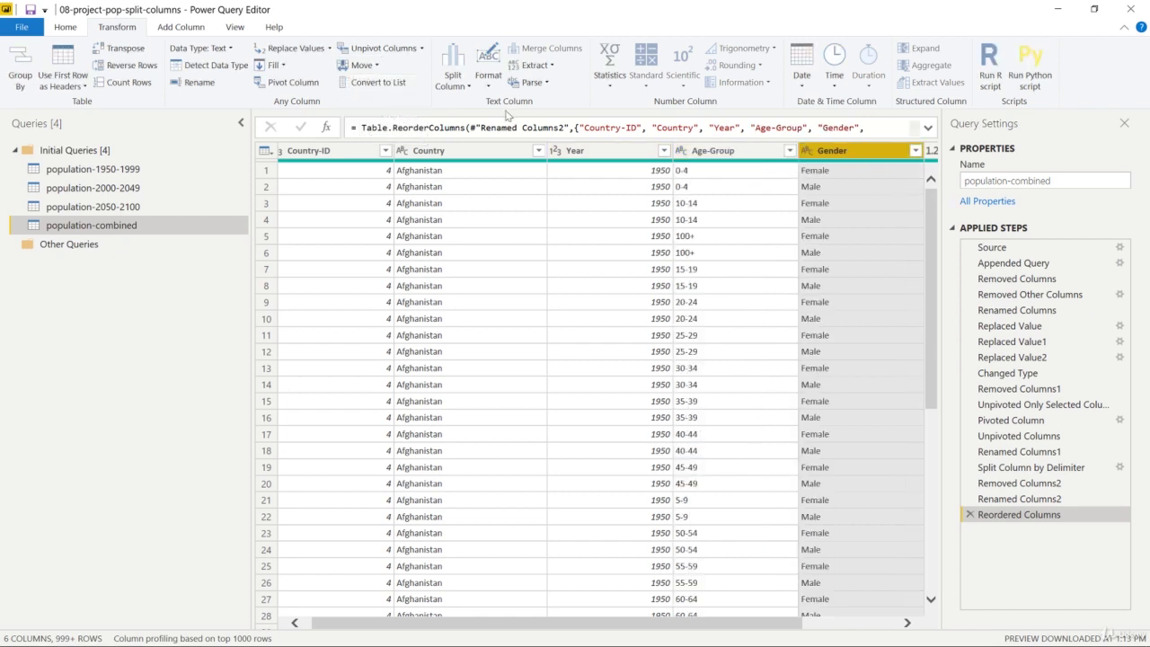
{"action": "left_click", "coordinate": [362, 65]}
{"action": "left_click", "coordinate": [381, 85]}
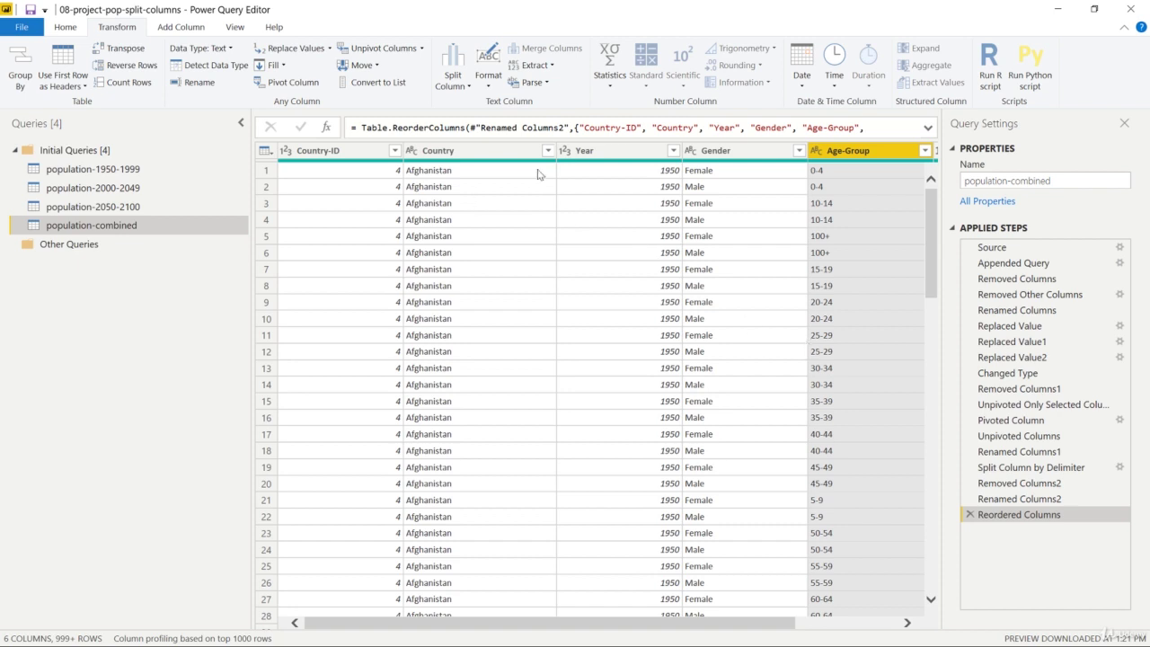
Sort the rows of the population-combined query by Year in descending order.
{"action": "left_click", "coordinate": [598, 156]}
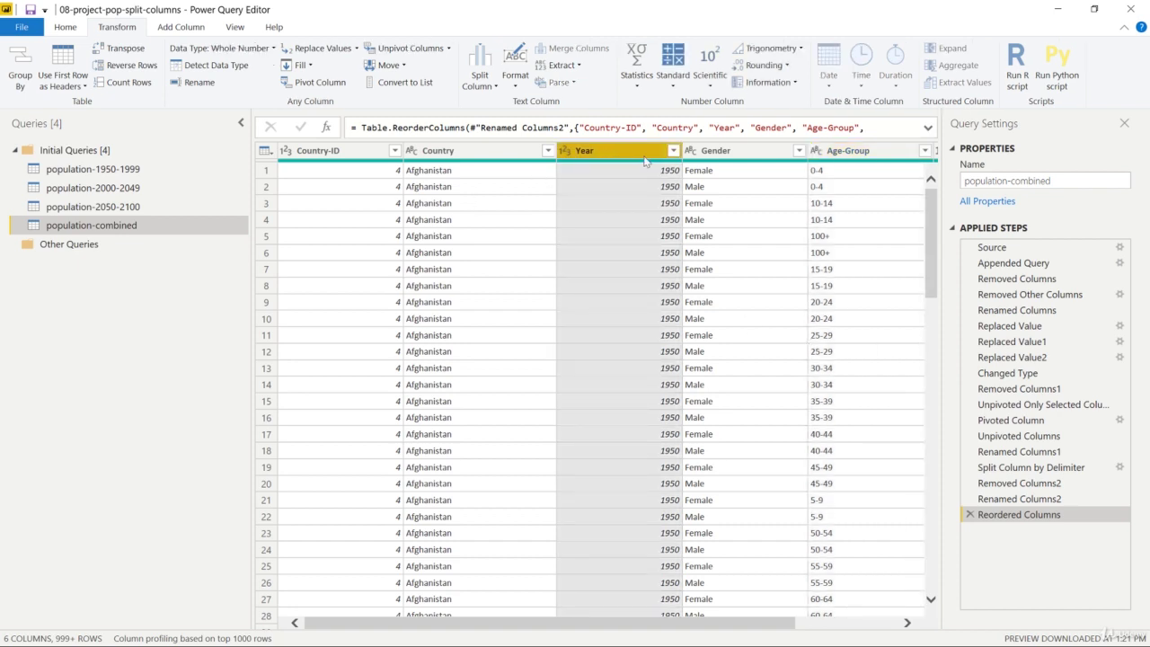
{"action": "left_click", "coordinate": [672, 151]}
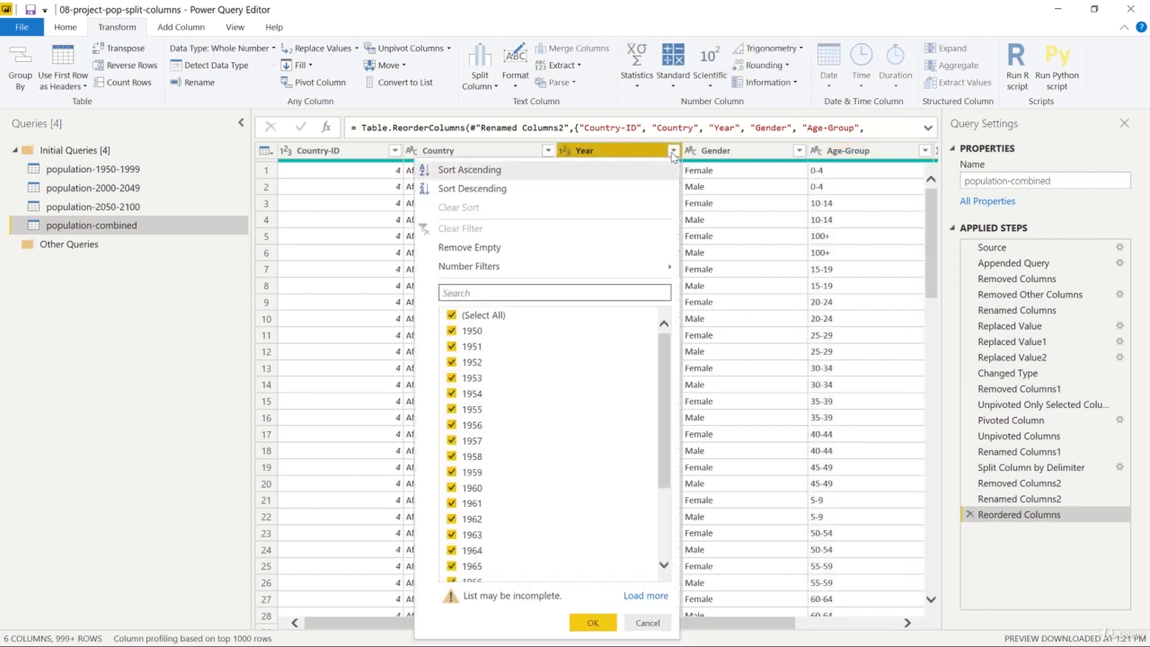
{"action": "left_click", "coordinate": [491, 188]}
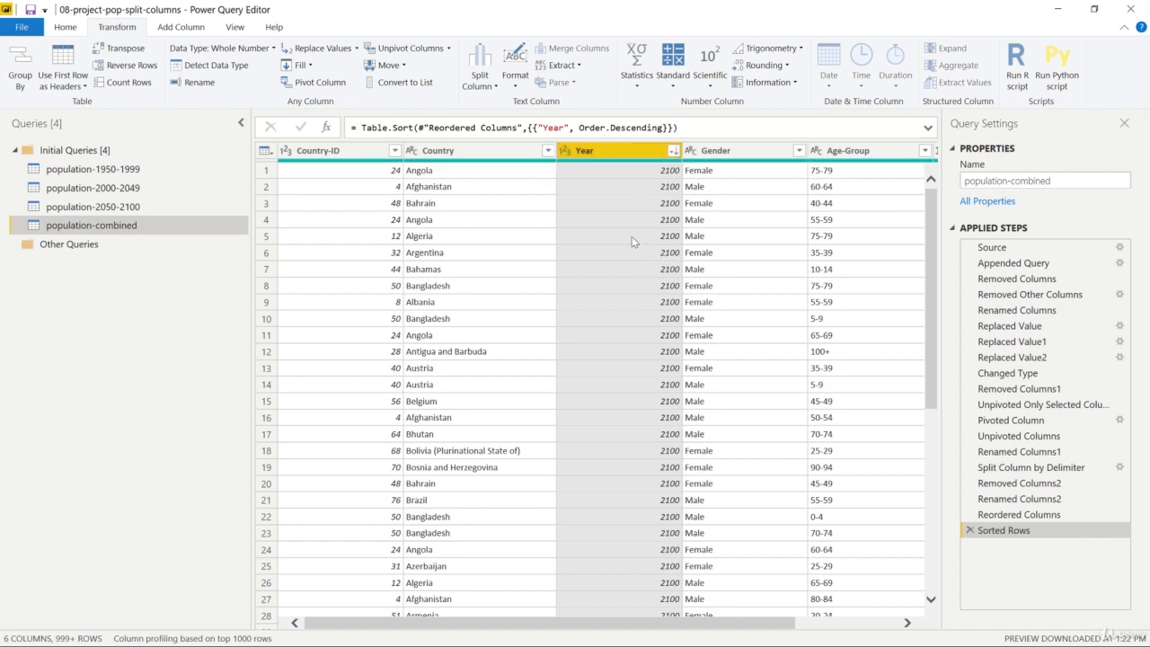
Add Country in ascending order as the secondary sort after Year.
{"action": "left_click", "coordinate": [507, 155]}
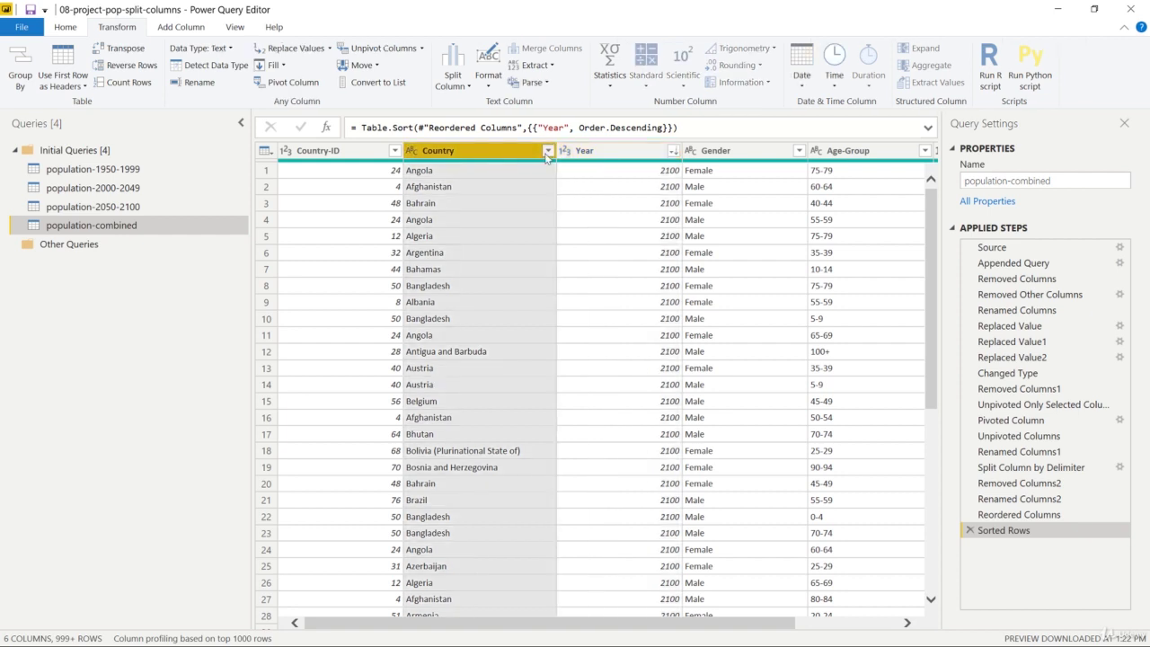
{"action": "left_click", "coordinate": [546, 155]}
{"action": "left_click", "coordinate": [392, 170]}
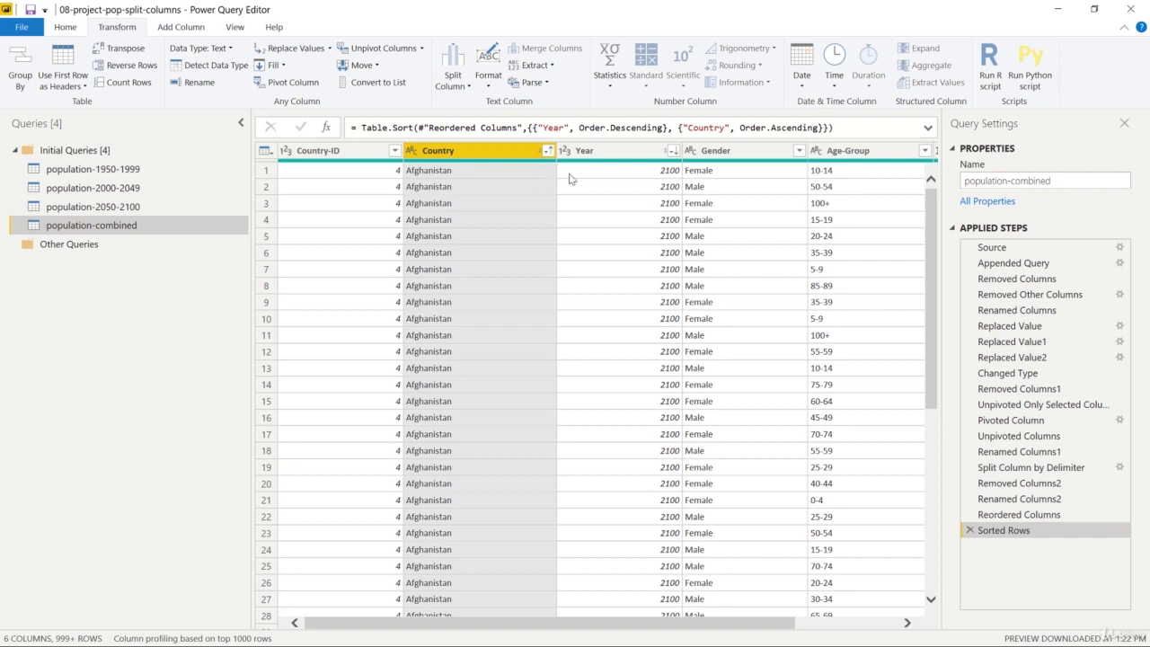
Change the Year sort to ascending order and save the project file.
{"action": "left_click", "coordinate": [672, 152]}
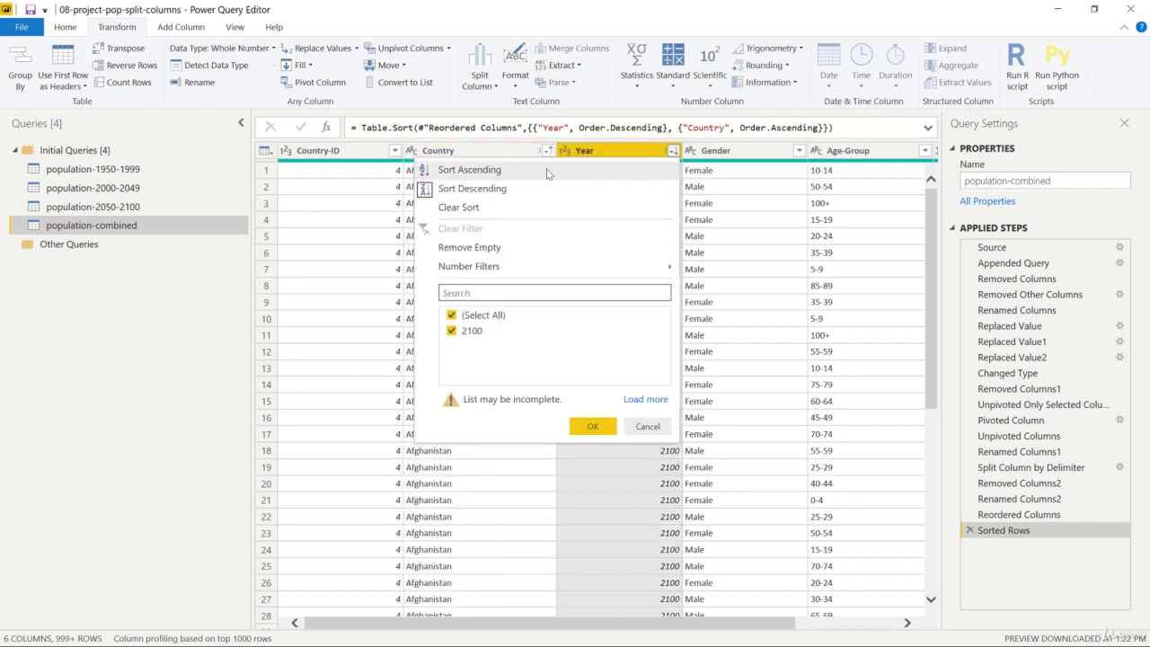
{"action": "left_click", "coordinate": [494, 169]}
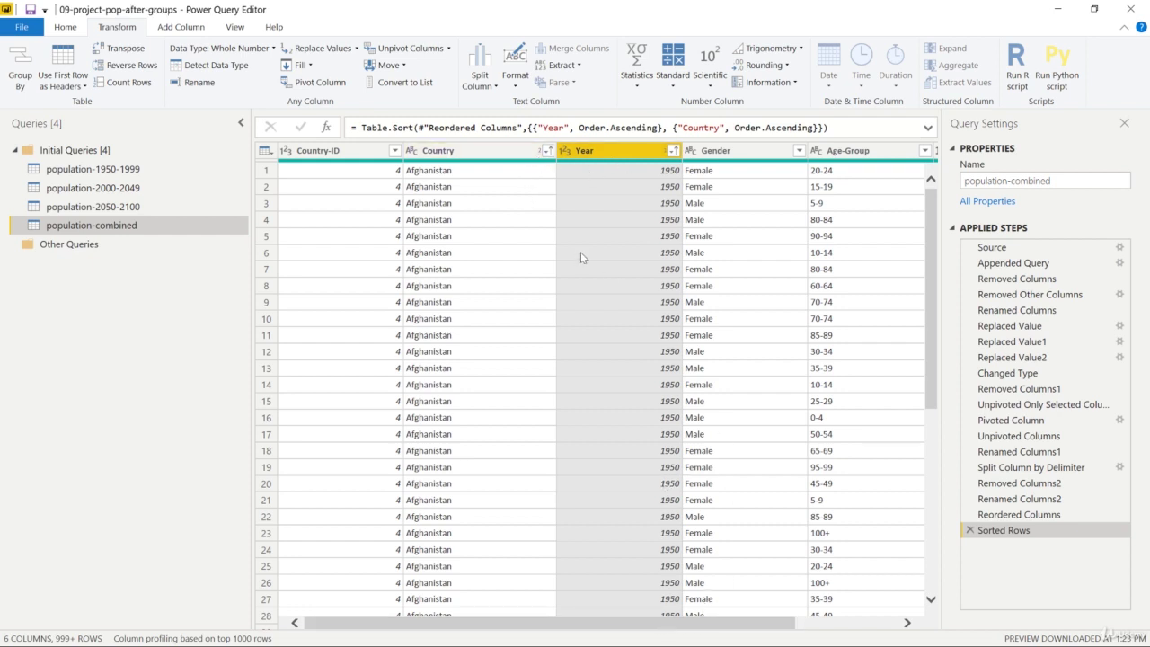
{"action": "left_click", "coordinate": [30, 10]}
{"action": "left_click", "coordinate": [638, 362]}
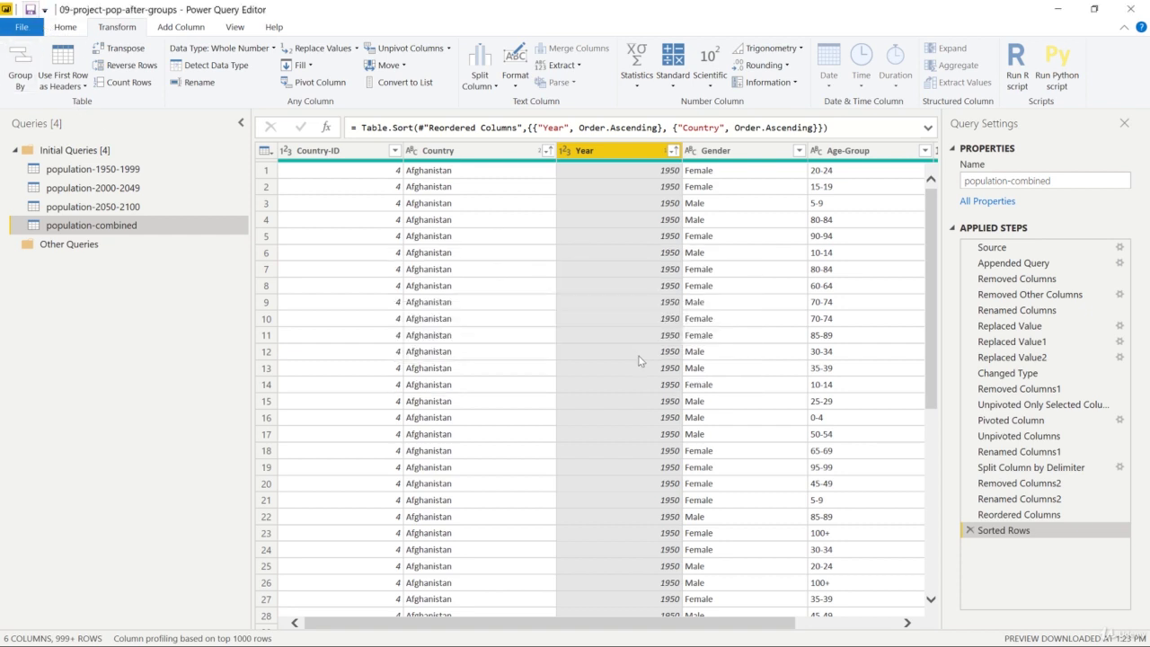